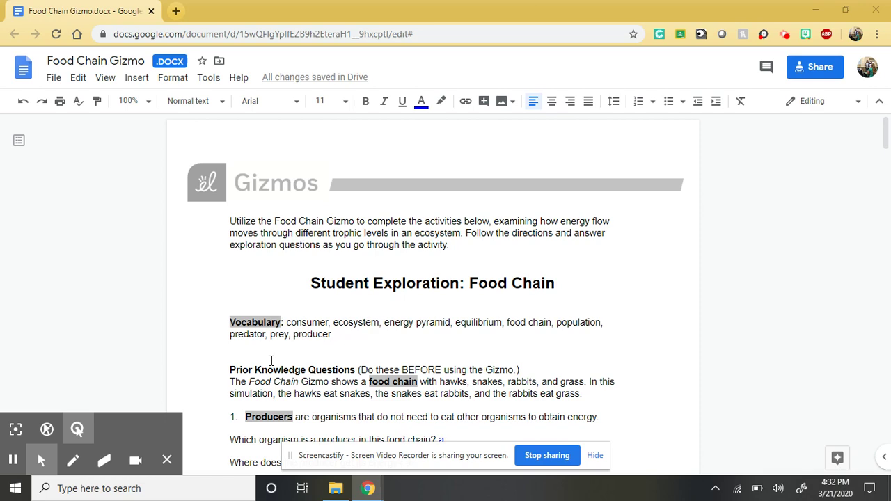
- Scroll through the worksheet and place the cursor at the producer question's answer
scroll(281, 265, down, 2)
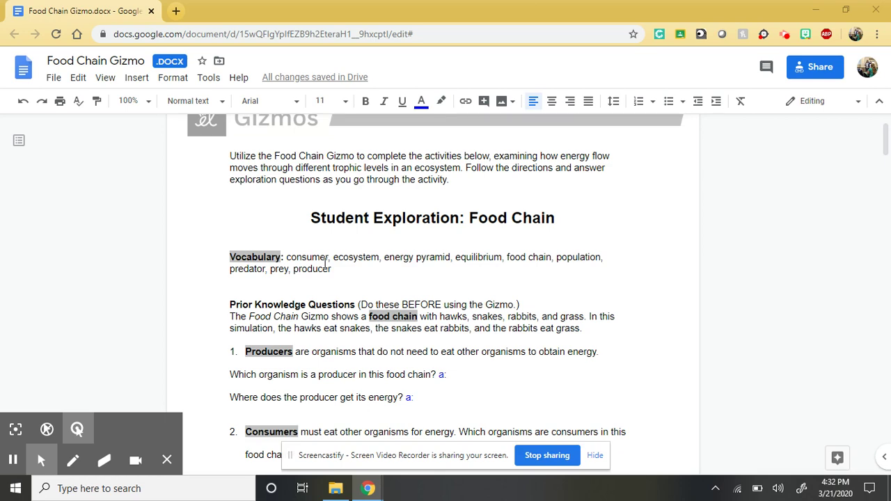
scroll(345, 252, down, 2)
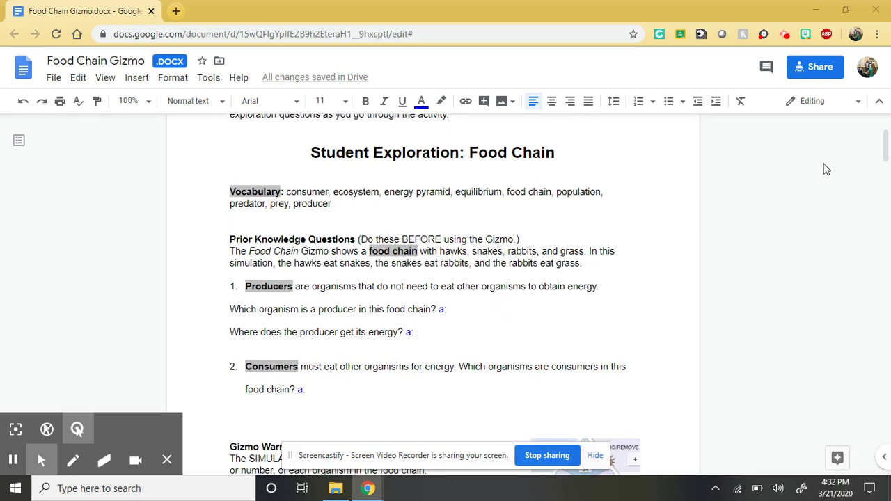
scroll(368, 342, down, 2)
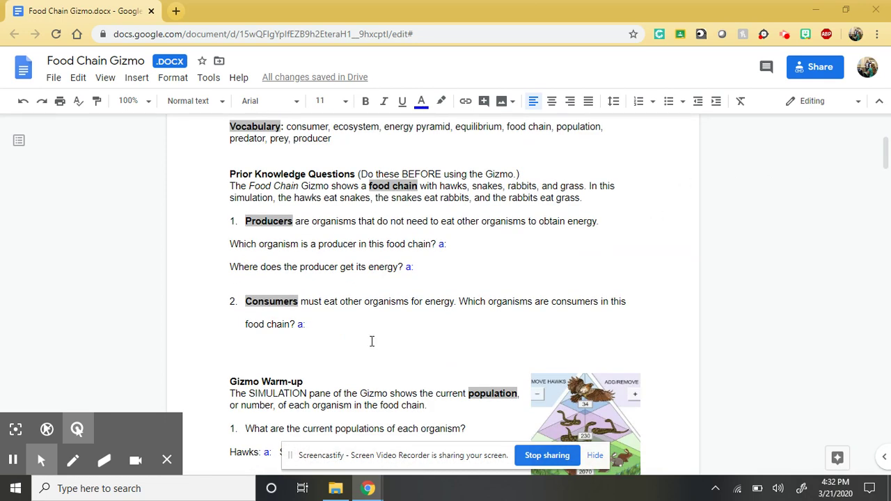
scroll(357, 285, down, 2)
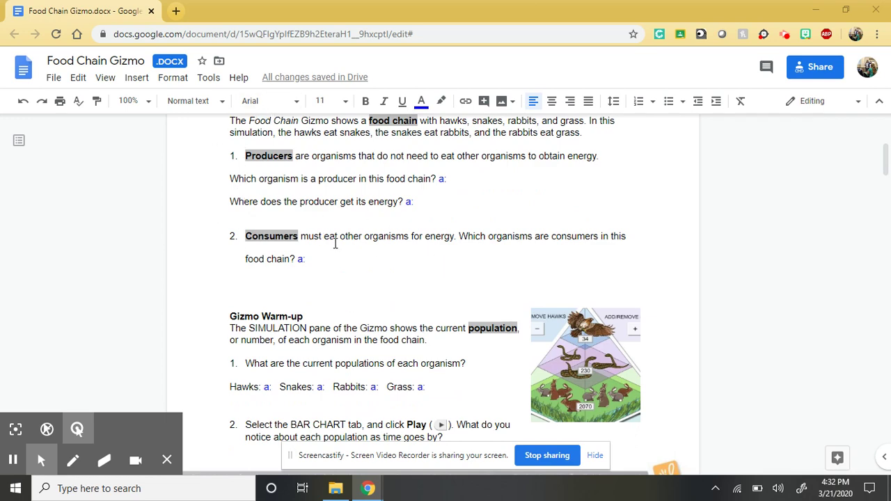
scroll(335, 241, up, 2)
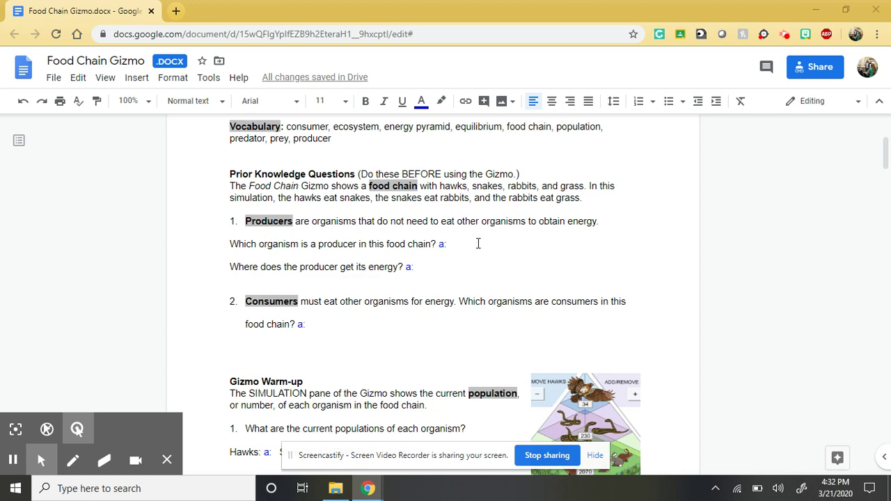
click(472, 245)
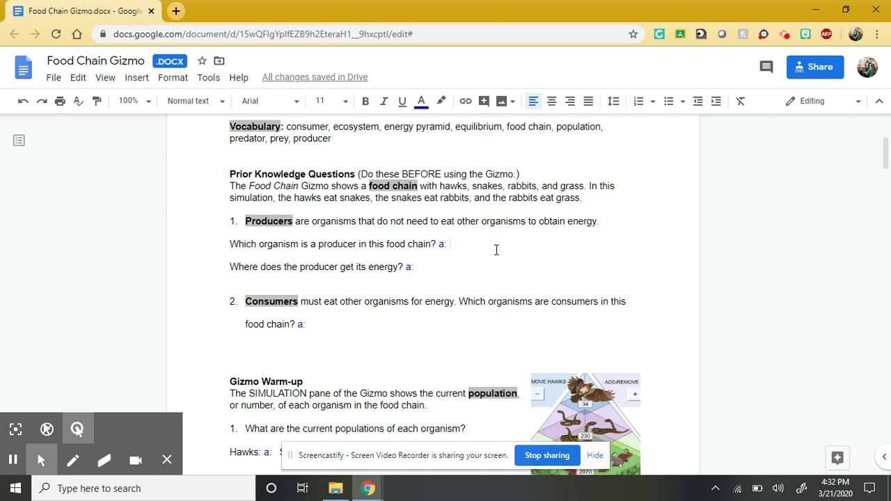
scroll(490, 346, down, 1)
scroll(504, 345, down, 1)
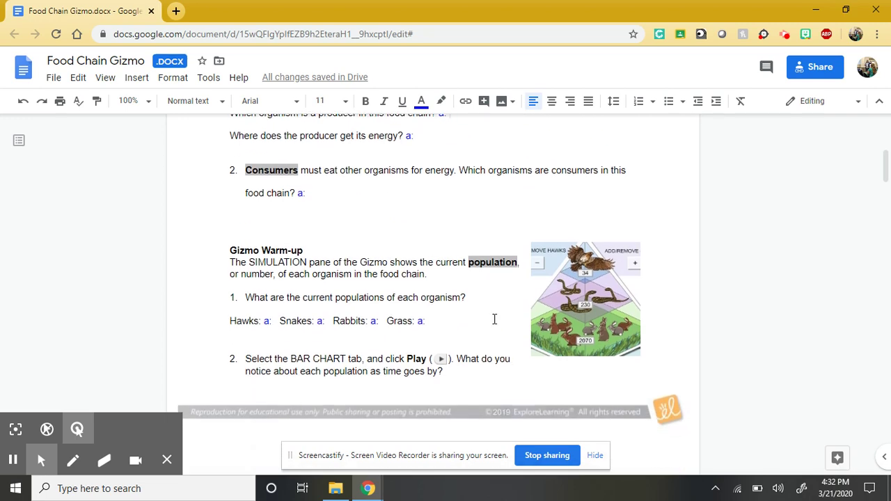
scroll(491, 318, down, 1)
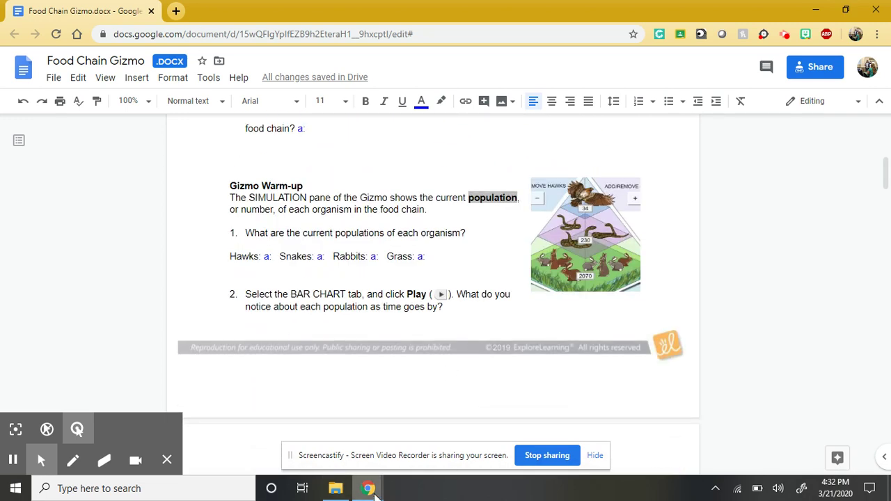
- Switch to the Gizmos Ecology class window and launch the Food Chain Gizmo
click(368, 489)
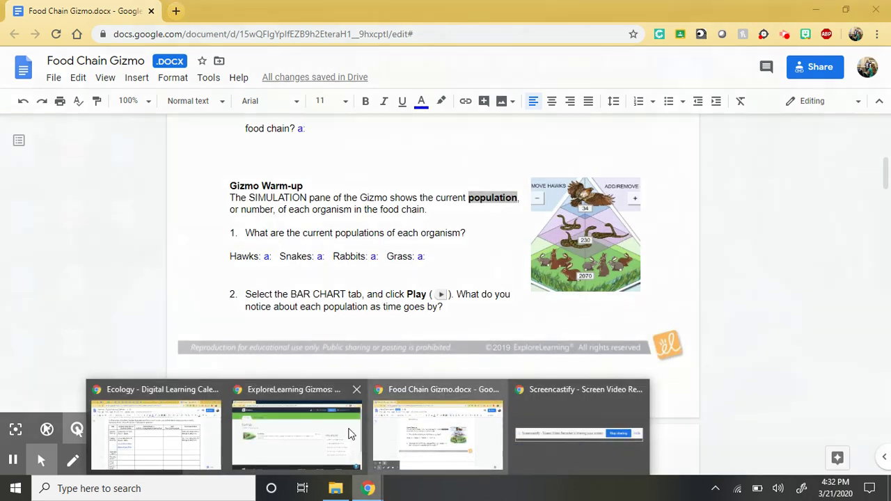
click(350, 430)
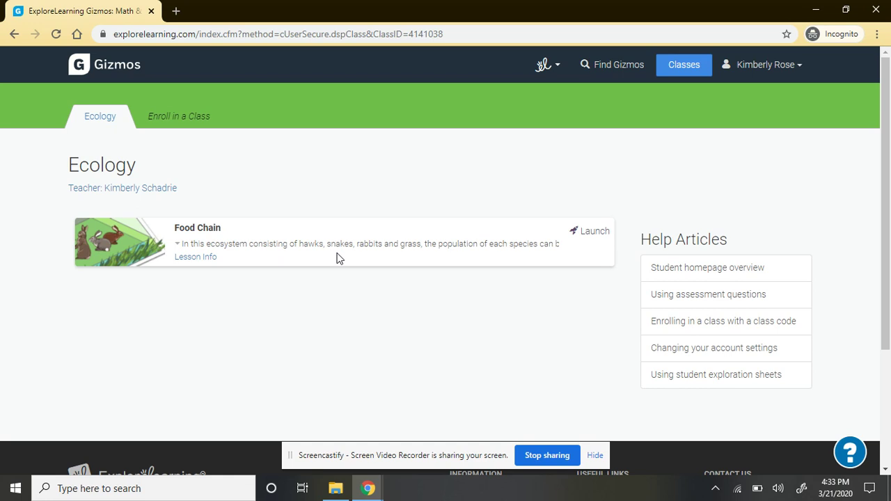
click(592, 237)
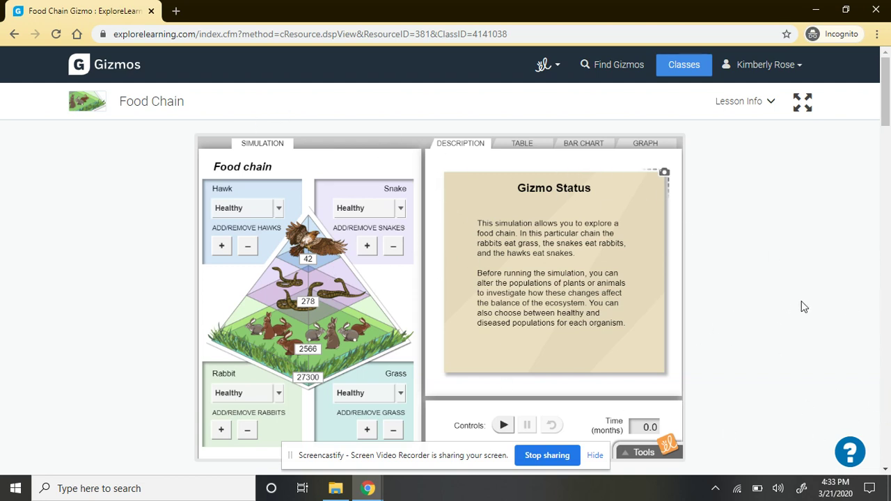
scroll(803, 307, down, 1)
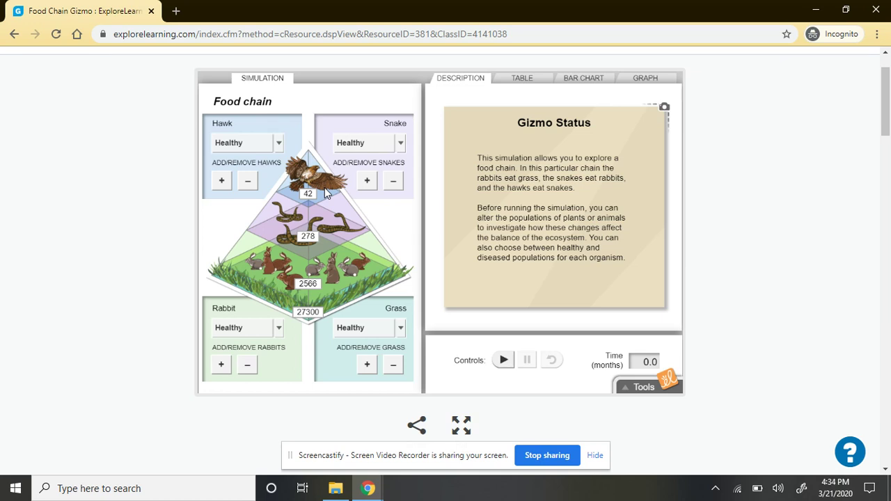
click(254, 146)
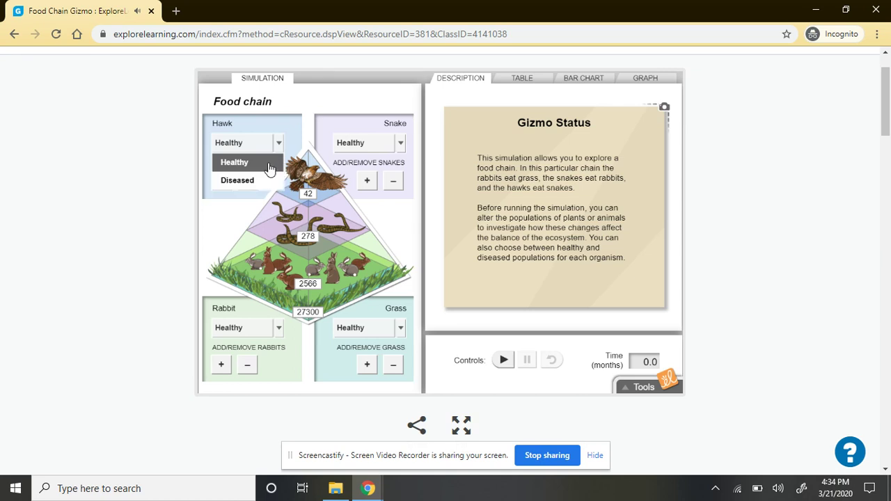
click(232, 227)
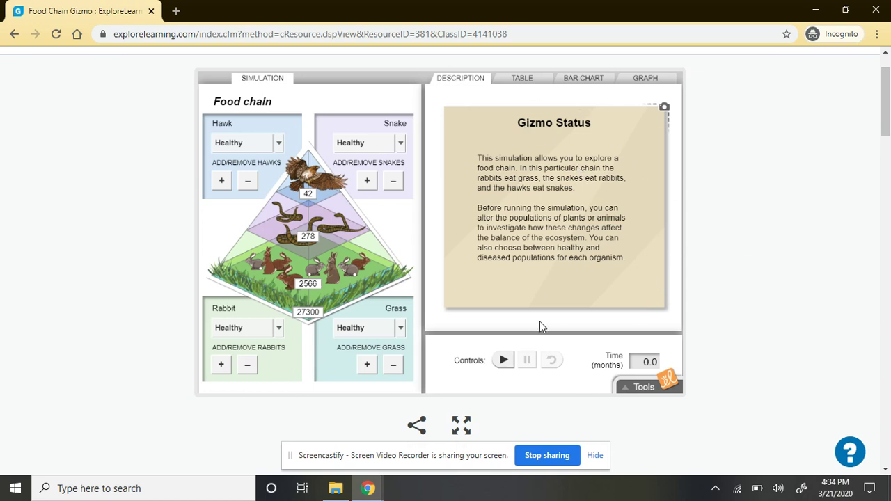
- Switch the Gizmo to its empty Time, Grass, Rabbits, Snakes and Hawks table
click(523, 82)
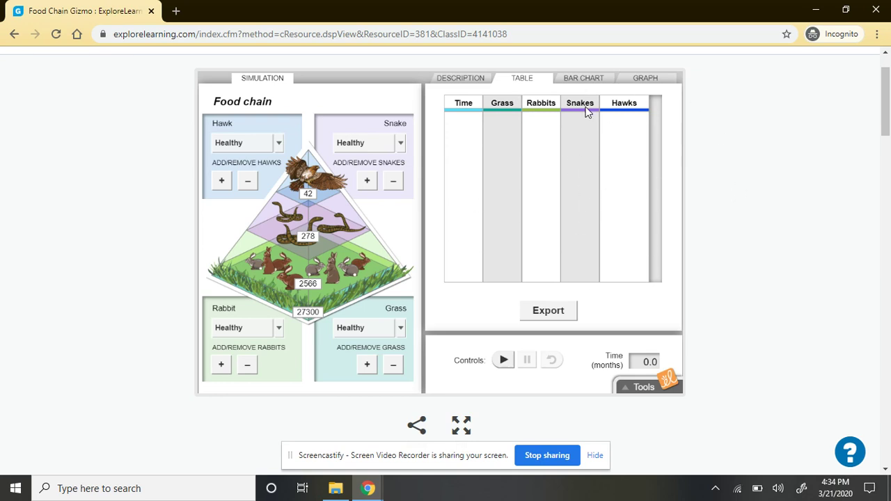
- View the % of balance bar chart, zooming its axis from 0–100 to 0–400, then the line graph
click(584, 81)
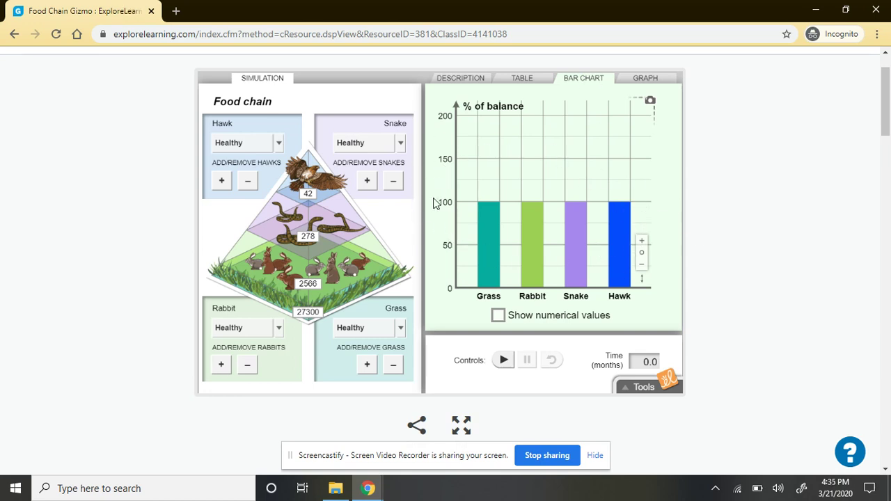
click(641, 243)
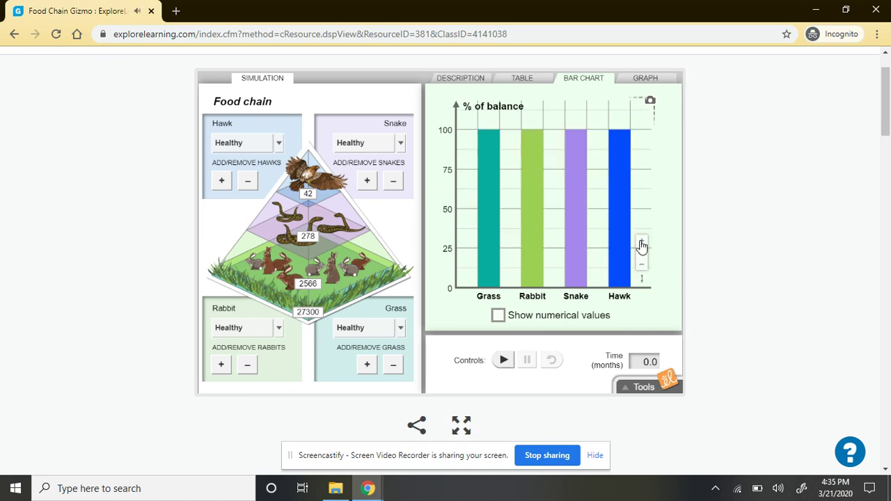
click(642, 267)
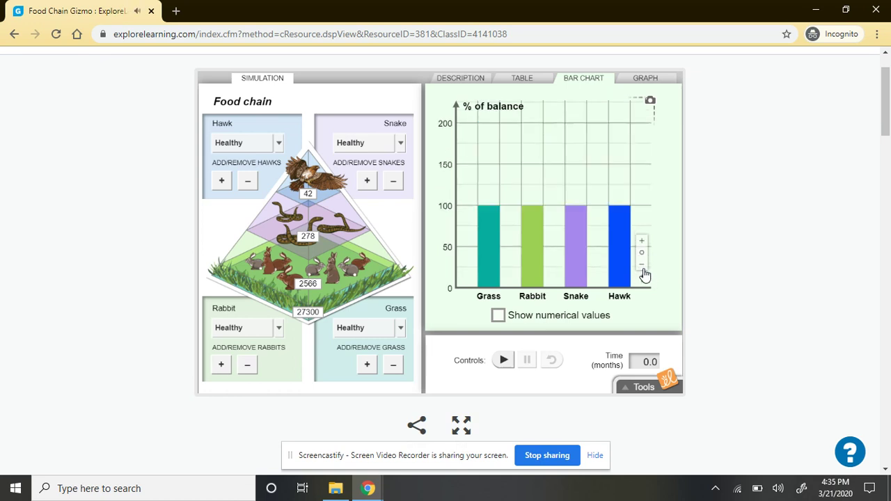
click(643, 268)
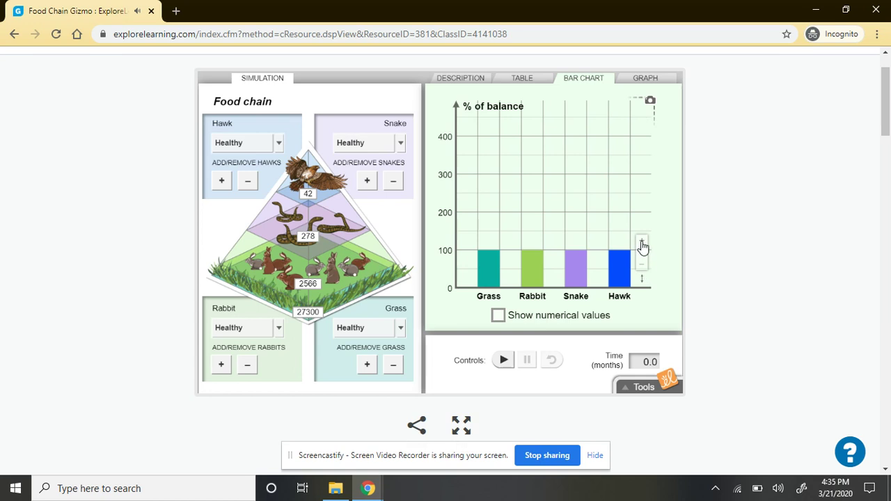
click(649, 82)
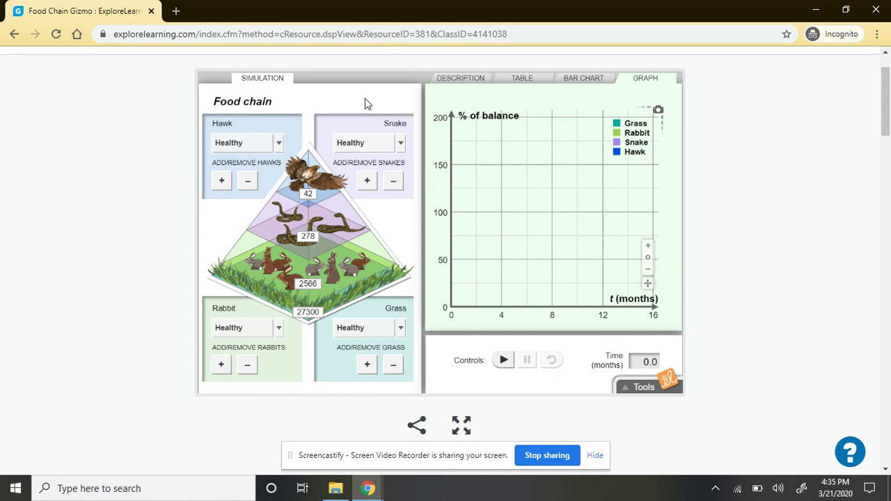
- Run the healthy food chain from the table view and pause at 4.0 months
click(531, 89)
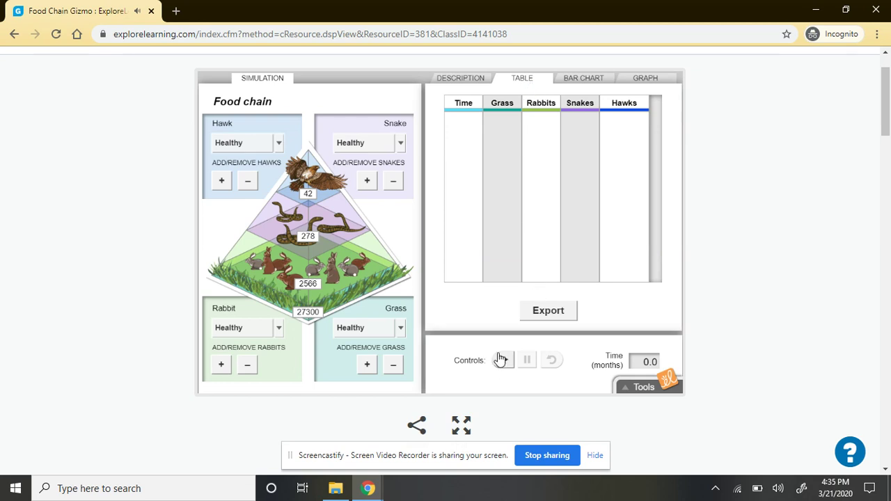
click(505, 360)
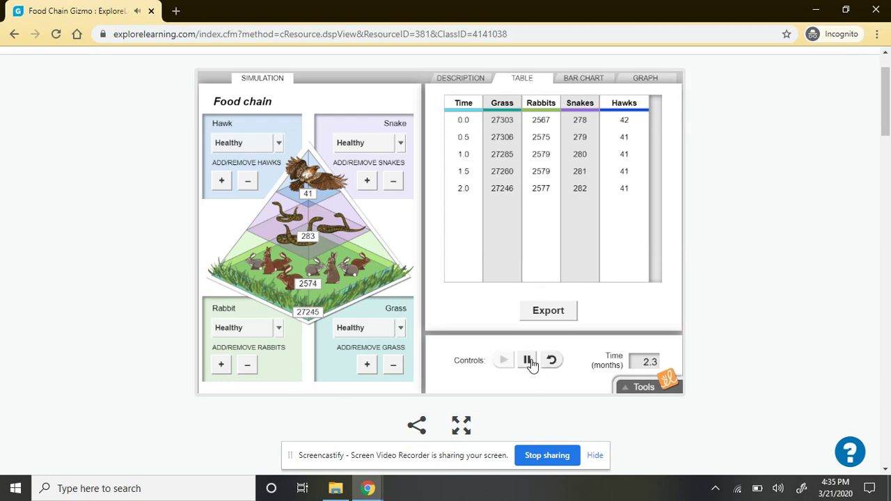
click(529, 361)
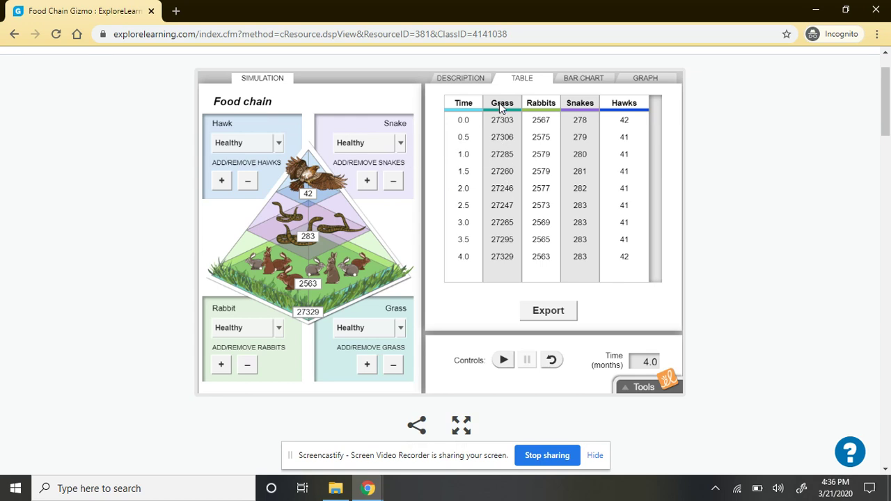
click(590, 88)
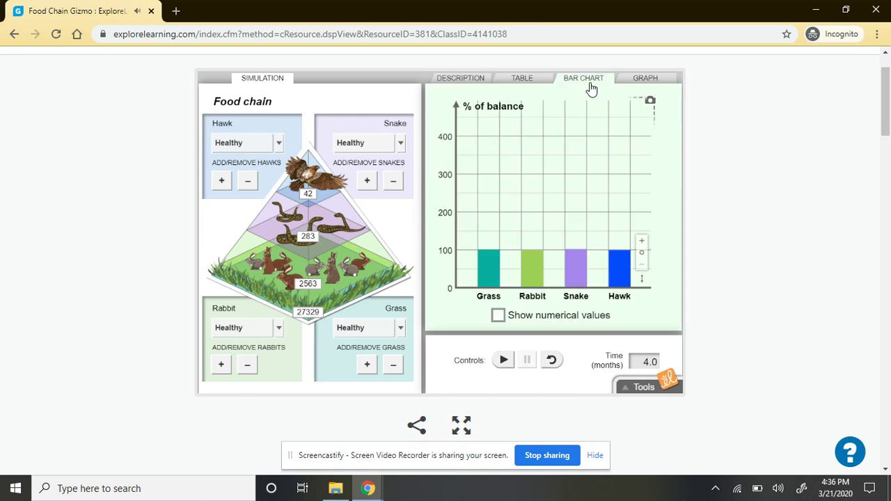
click(645, 80)
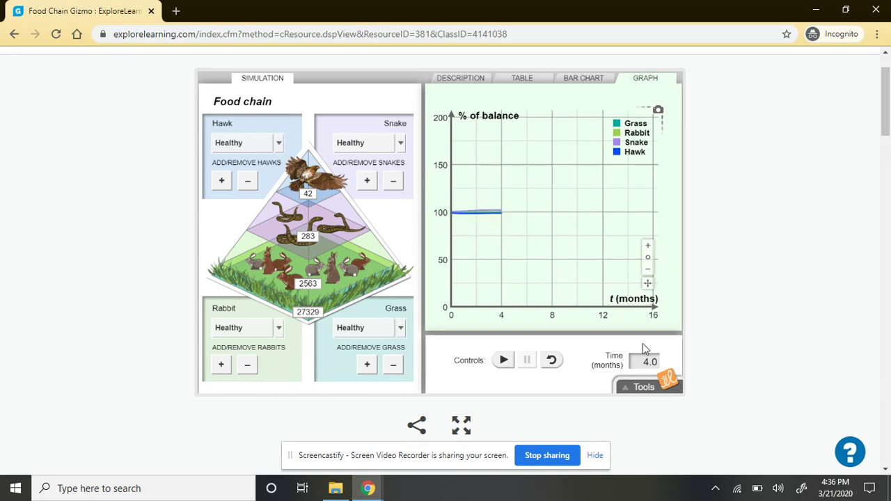
click(508, 83)
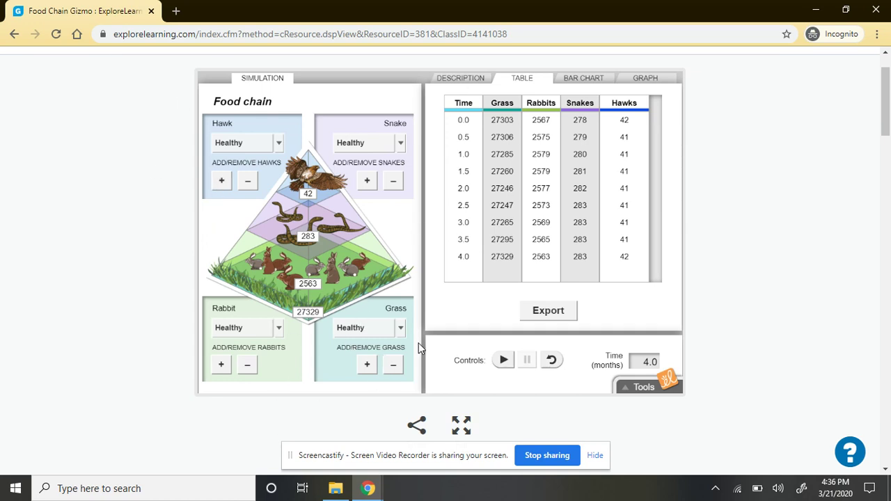
- Set the grass to Diseased and lower the snake population to 188
click(390, 337)
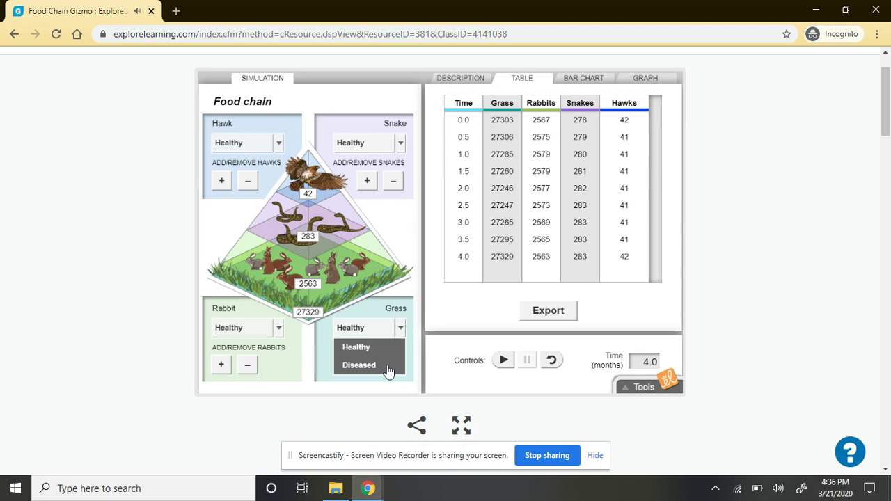
click(387, 363)
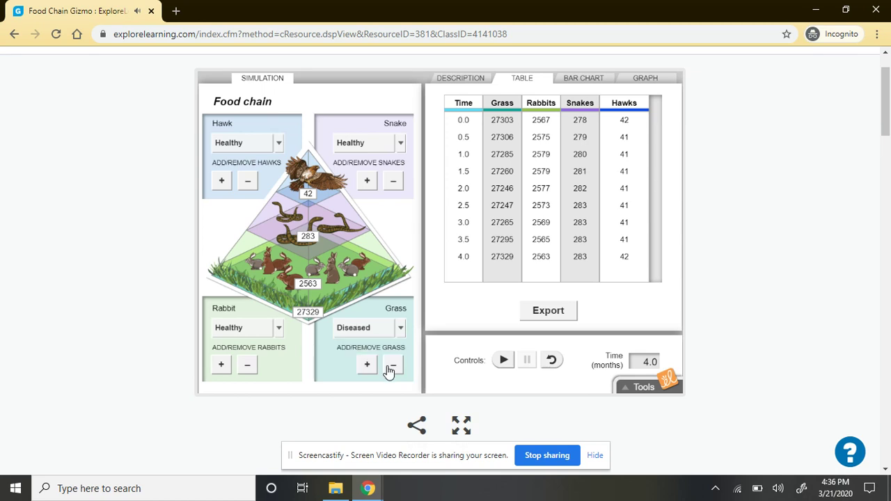
click(394, 186)
click(394, 188)
click(395, 189)
click(395, 189)
- Resume the simulation with diseased grass and pause it at 8.5 months
click(503, 361)
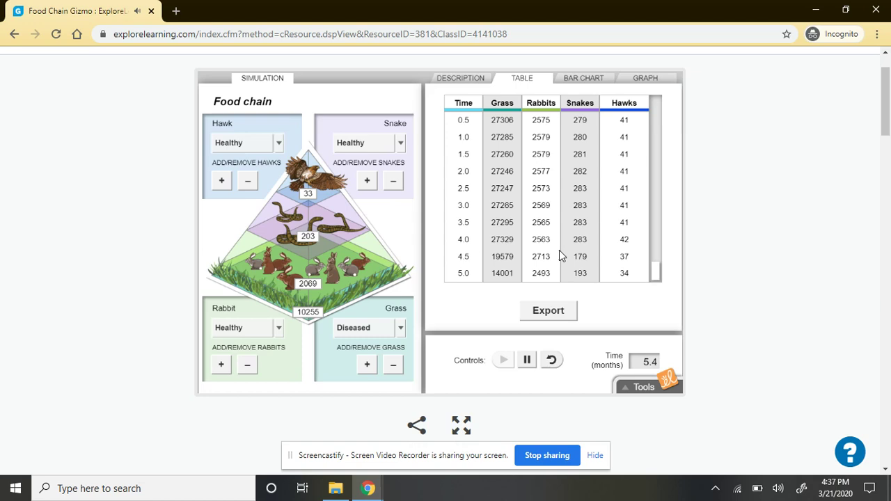
scroll(564, 293, down, 2)
scroll(588, 310, up, 2)
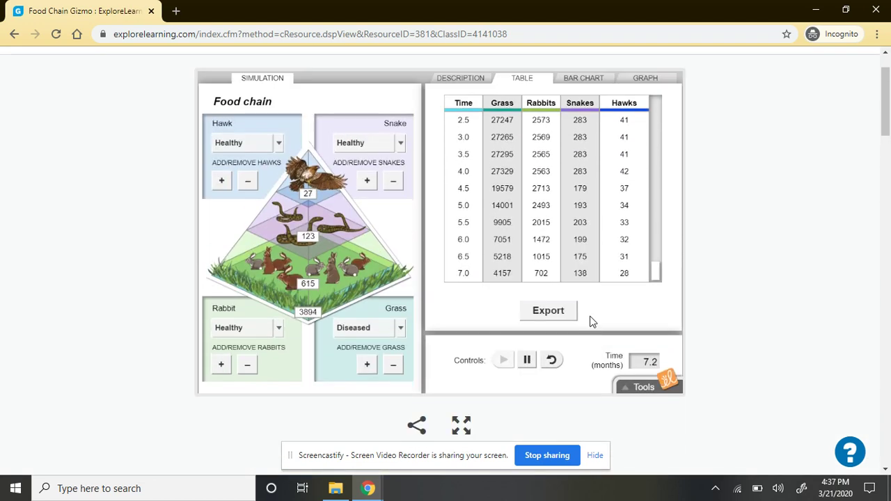
click(526, 360)
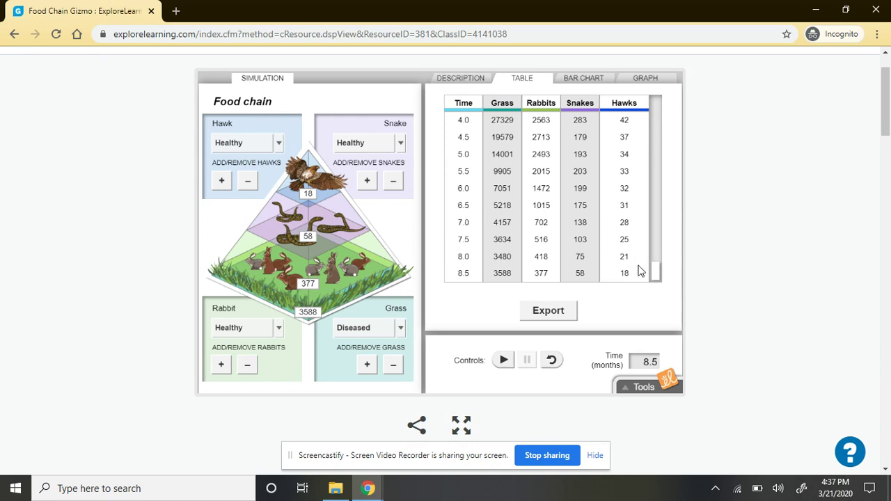
- Show the populations as a bar chart zoomed to a 40 maximum scale
click(595, 87)
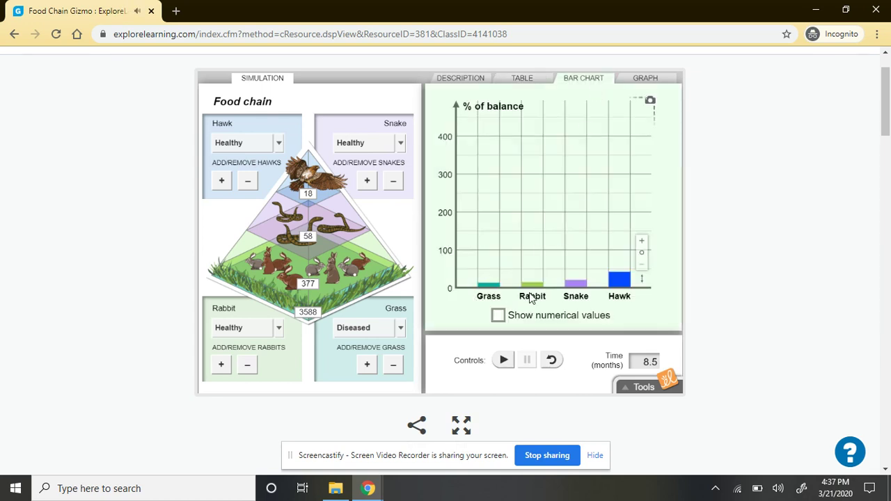
click(642, 241)
click(642, 241)
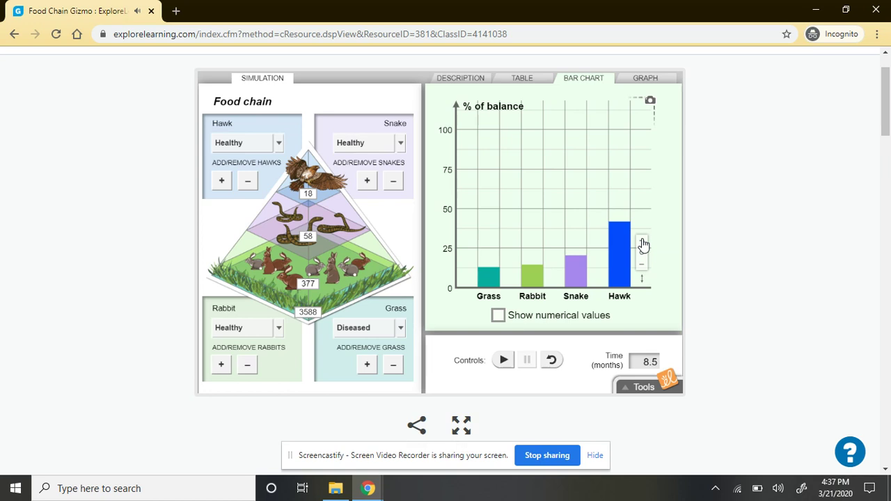
click(641, 241)
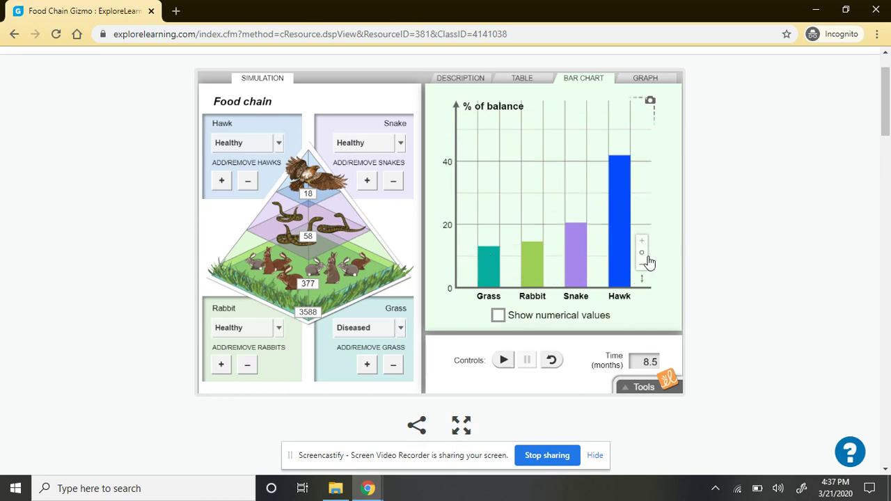
- View the line graph, reset the simulation to month 0, and minimise the Gizmo window
click(646, 79)
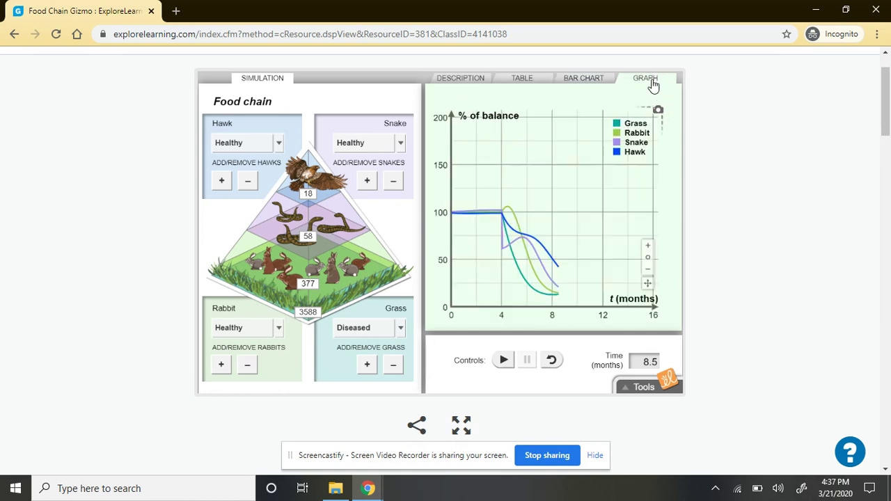
click(552, 361)
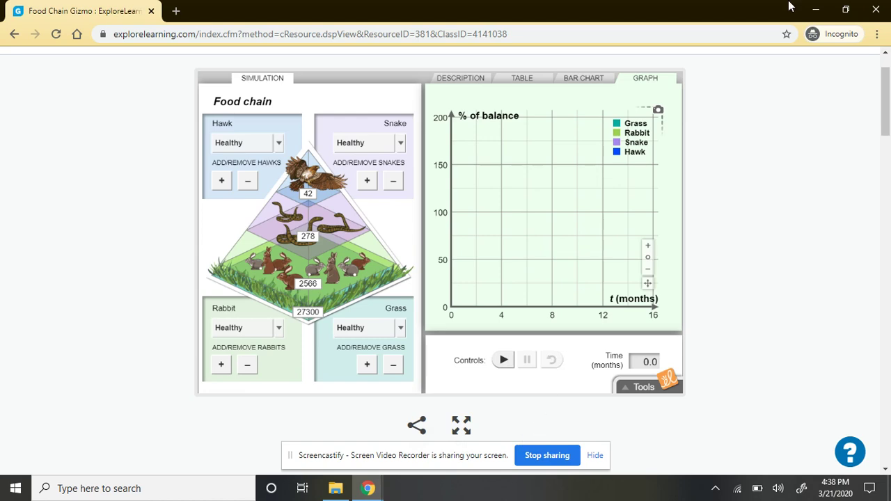
click(816, 10)
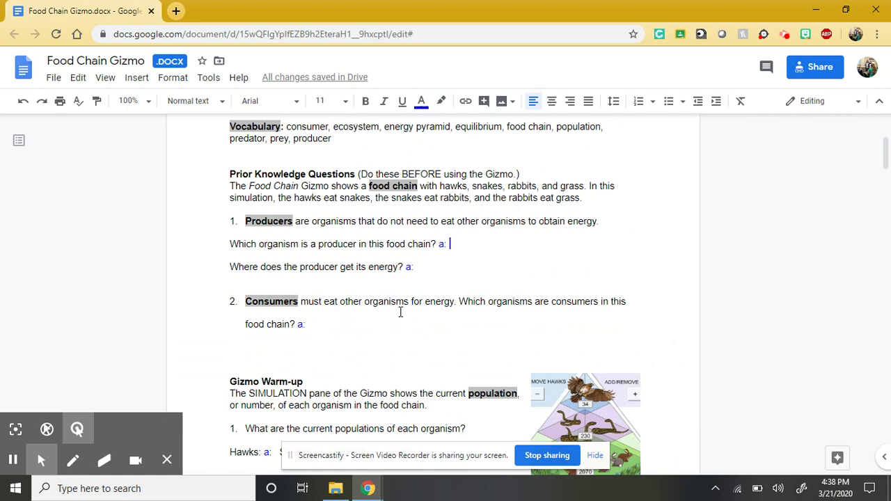
- Scroll the worksheet past Prior Knowledge and the Gizmo Warm-up to the Activity A table
scroll(460, 300, up, 3)
scroll(457, 285, down, 3)
scroll(292, 244, down, 3)
scroll(226, 230, down, 1)
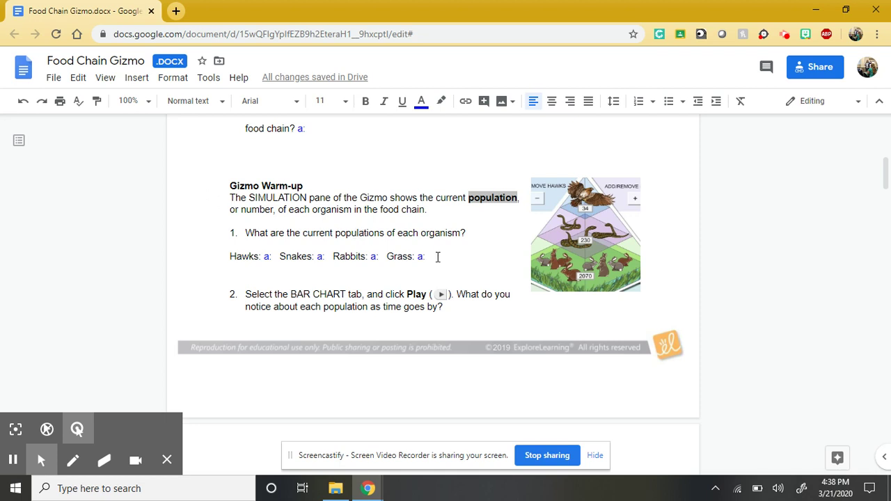
scroll(265, 271, down, 1)
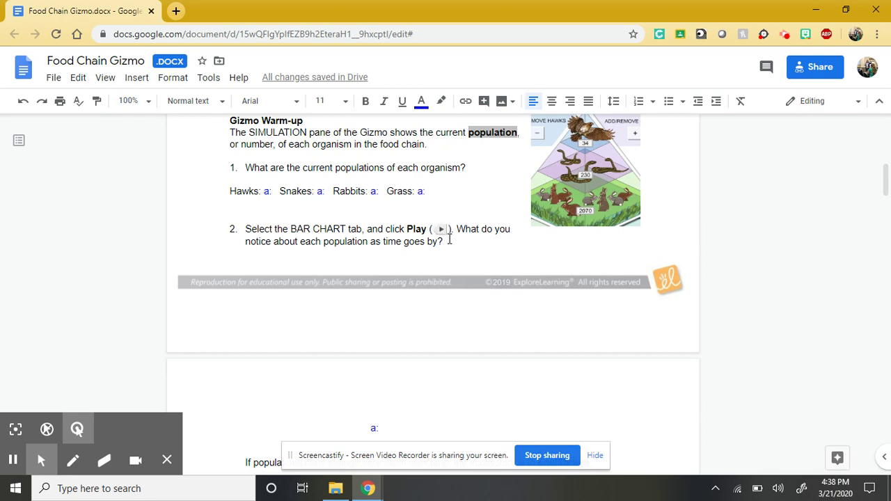
scroll(561, 257, down, 4)
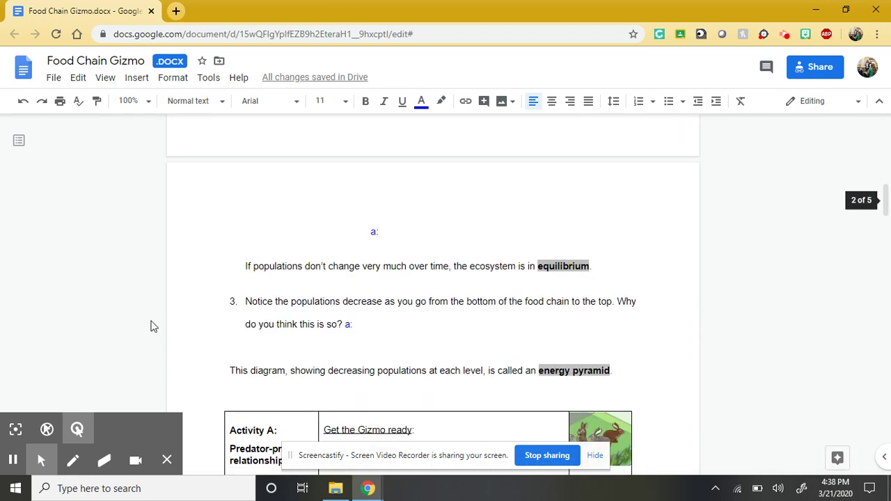
scroll(347, 232, down, 1)
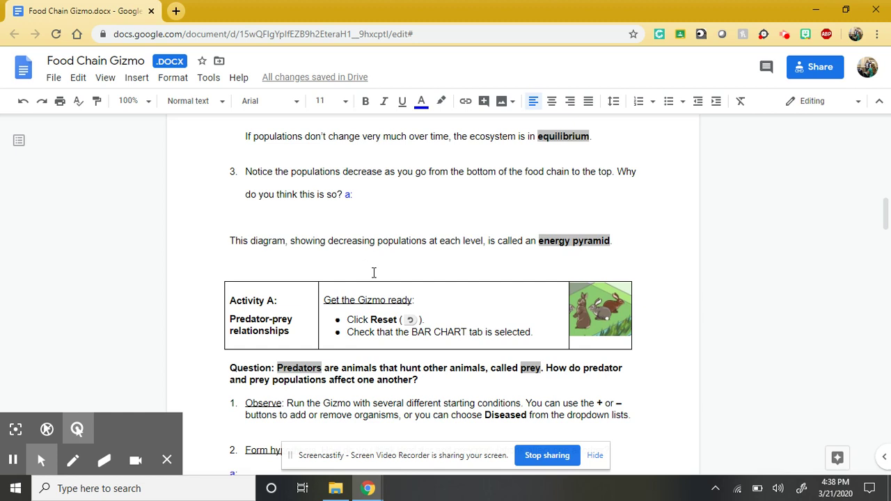